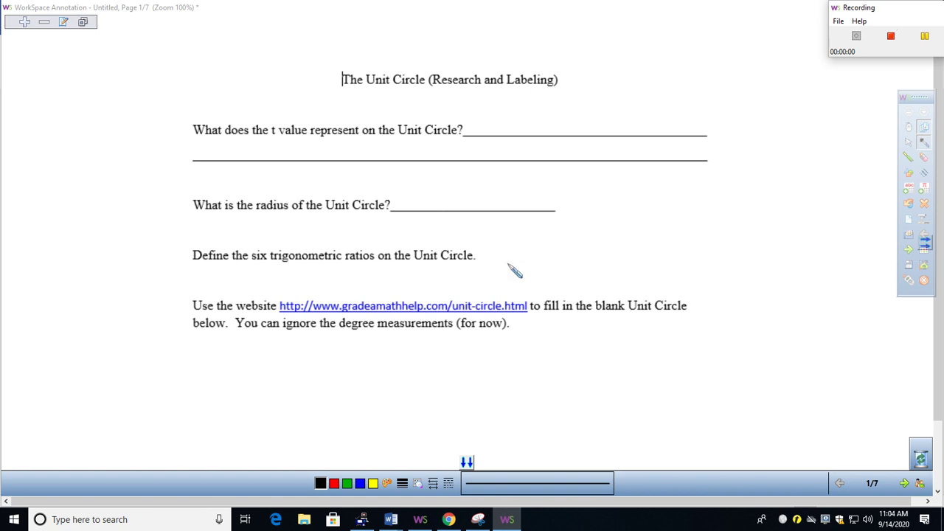
# Handwrite 'Radian measurement of the central angle' as the t-value answer.
pyautogui.moveTo(472, 113)
pyautogui.mouseDown()
pyautogui.moveTo(507, 120)
pyautogui.moveTo(512, 131)
pyautogui.moveTo(517, 120)
pyautogui.moveTo(573, 134)
pyautogui.moveTo(600, 130)
pyautogui.mouseUp()
pyautogui.click(496, 120)
pyautogui.moveTo(603, 125); pyautogui.dragTo(658, 132)
pyautogui.moveTo(652, 124); pyautogui.dragTo(686, 133)
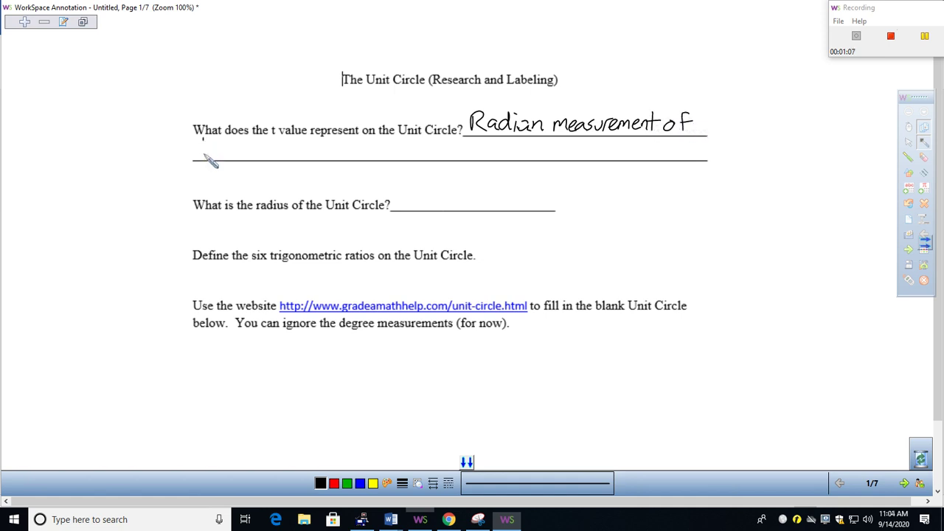
pyautogui.moveTo(204, 137); pyautogui.dragTo(204, 157)
pyautogui.moveTo(194, 147)
pyautogui.mouseDown()
pyautogui.moveTo(213, 145)
pyautogui.moveTo(219, 156)
pyautogui.mouseUp()
pyautogui.moveTo(221, 151); pyautogui.dragTo(284, 156)
pyautogui.moveTo(279, 148); pyautogui.dragTo(288, 147)
pyautogui.moveTo(287, 151); pyautogui.dragTo(300, 156)
pyautogui.moveTo(319, 150)
pyautogui.mouseDown()
pyautogui.moveTo(335, 167)
pyautogui.moveTo(362, 156)
pyautogui.mouseUp()
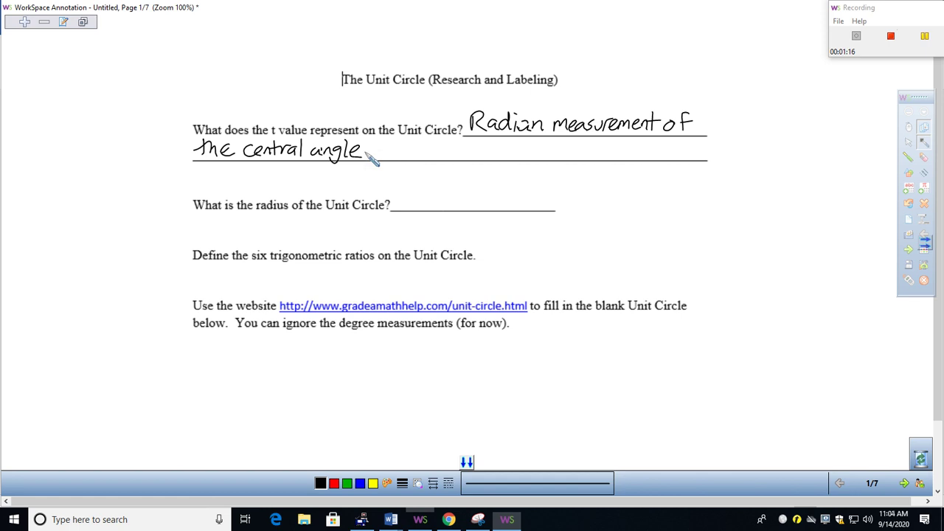
# Add a double-underlined 'and' plus 'arc length', then answer the radius as '1 unit'.
pyautogui.moveTo(388, 148)
pyautogui.mouseDown()
pyautogui.moveTo(413, 156)
pyautogui.moveTo(414, 169)
pyautogui.mouseUp()
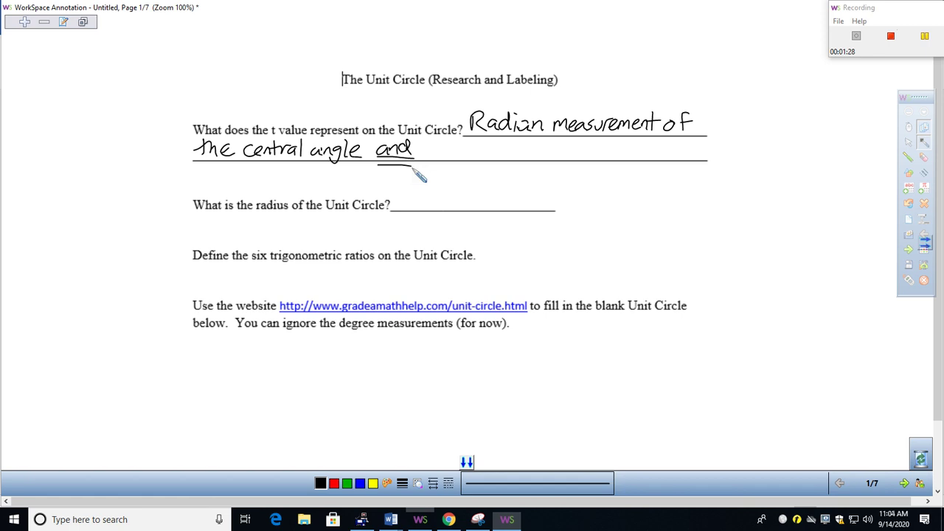
pyautogui.moveTo(441, 148)
pyautogui.mouseDown()
pyautogui.moveTo(446, 156)
pyautogui.moveTo(517, 156)
pyautogui.moveTo(508, 169)
pyautogui.moveTo(530, 156)
pyautogui.mouseUp()
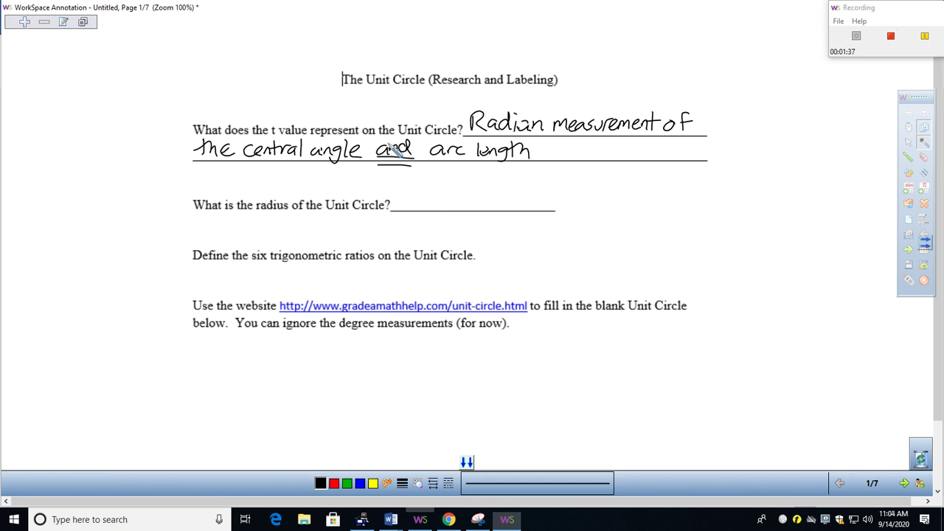
pyautogui.moveTo(422, 183)
pyautogui.mouseDown()
pyautogui.moveTo(423, 204)
pyautogui.moveTo(476, 204)
pyautogui.mouseUp()
pyautogui.moveTo(484, 184)
pyautogui.mouseDown()
pyautogui.moveTo(484, 204)
pyautogui.moveTo(494, 191)
pyautogui.mouseUp()
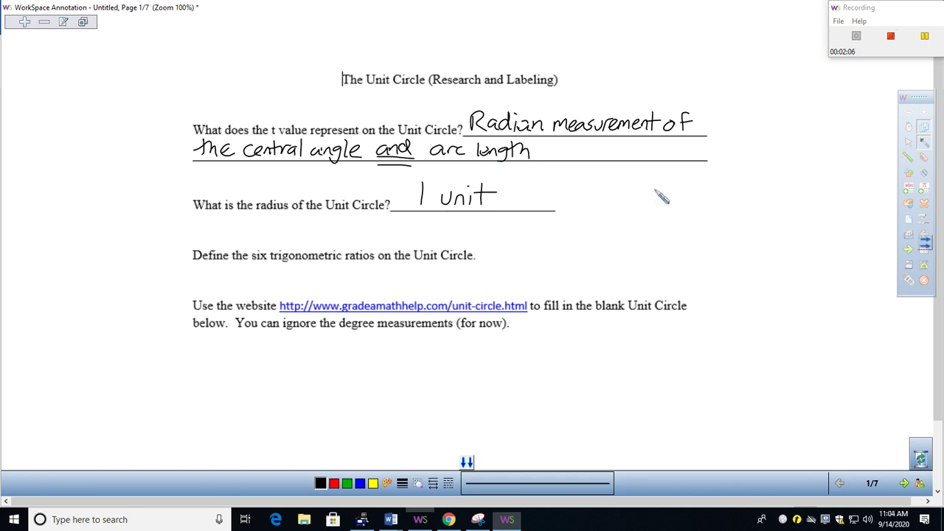
pyautogui.moveTo(659, 191)
pyautogui.mouseDown()
pyautogui.moveTo(644, 206)
pyautogui.moveTo(730, 188)
pyautogui.mouseUp()
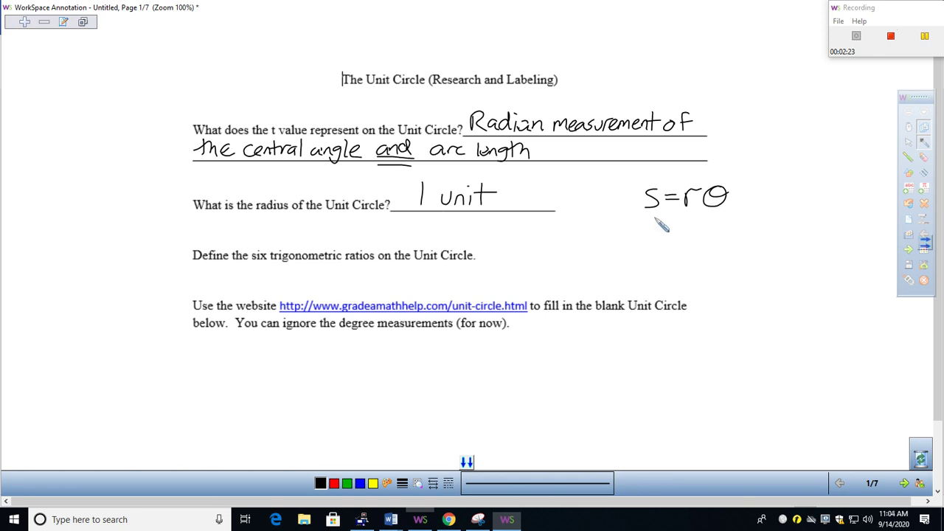
pyautogui.moveTo(659, 218)
pyautogui.mouseDown()
pyautogui.moveTo(646, 233)
pyautogui.moveTo(677, 222)
pyautogui.moveTo(686, 234)
pyautogui.moveTo(713, 218)
pyautogui.moveTo(717, 226)
pyautogui.mouseUp()
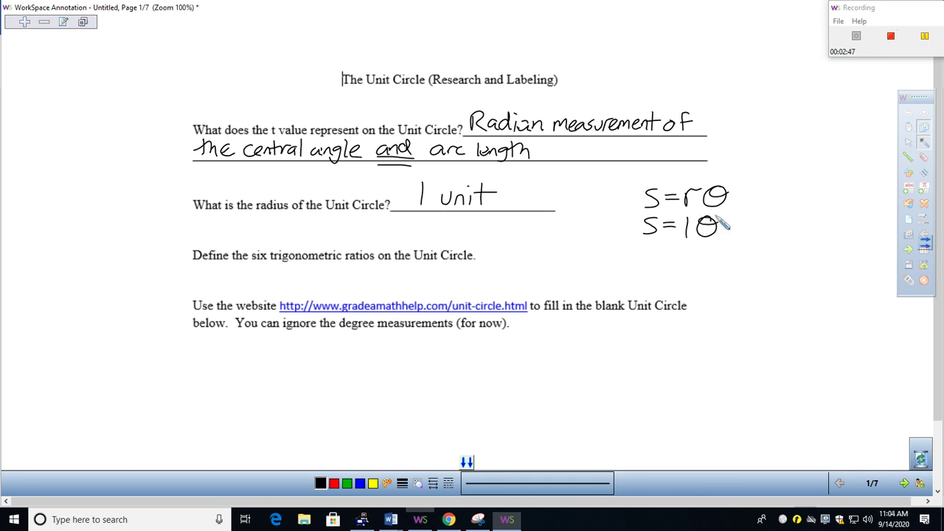
pyautogui.moveTo(664, 245)
pyautogui.mouseDown()
pyautogui.moveTo(651, 264)
pyautogui.moveTo(700, 248)
pyautogui.mouseUp()
pyautogui.moveTo(686, 256); pyautogui.dragTo(710, 256)
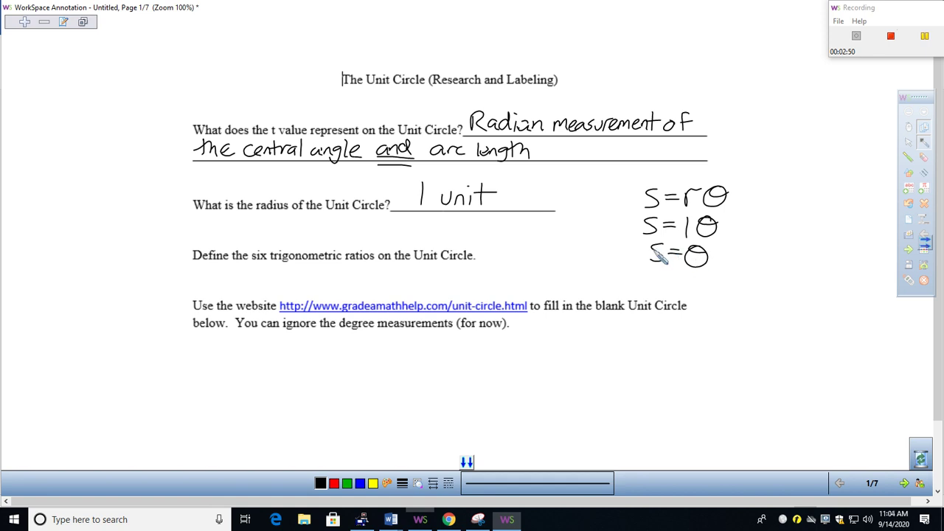
pyautogui.click(923, 157)
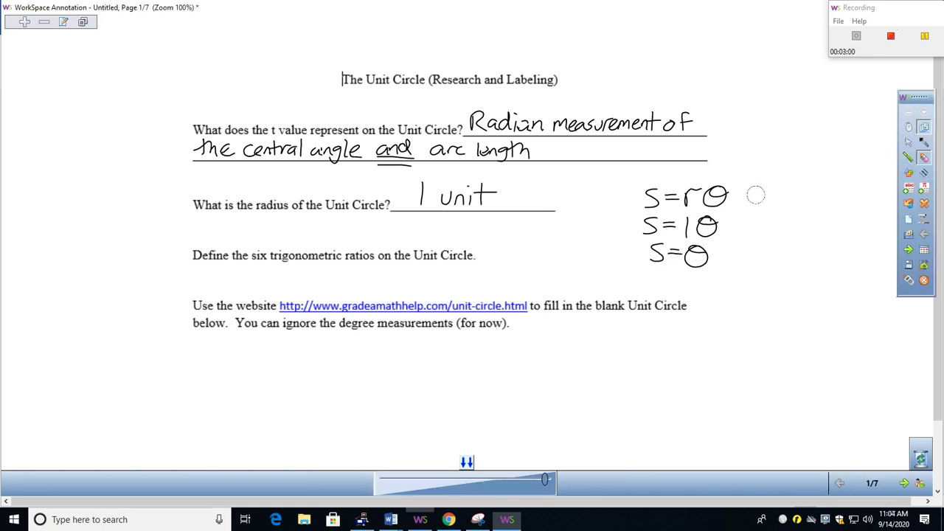
pyautogui.moveTo(755, 194)
pyautogui.mouseDown()
pyautogui.moveTo(651, 205)
pyautogui.moveTo(653, 251)
pyautogui.moveTo(694, 247)
pyautogui.moveTo(706, 223)
pyautogui.mouseUp()
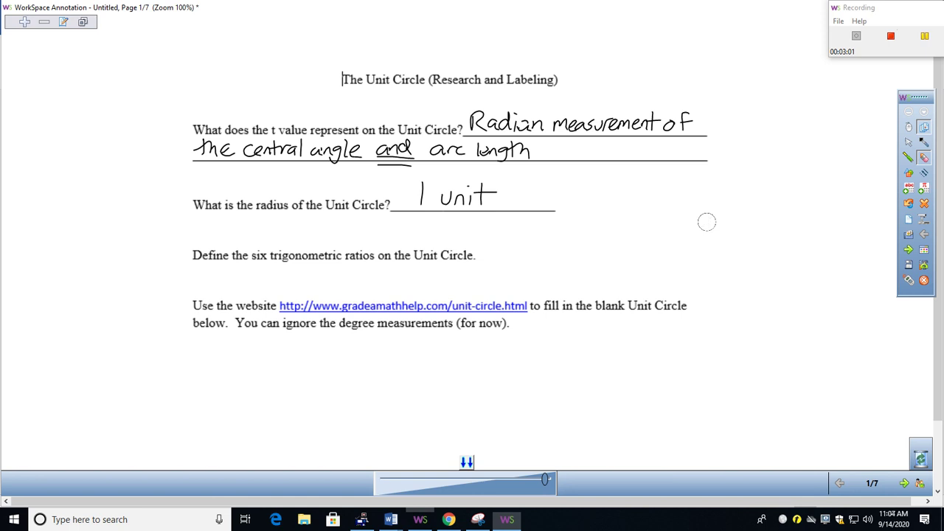
pyautogui.click(923, 142)
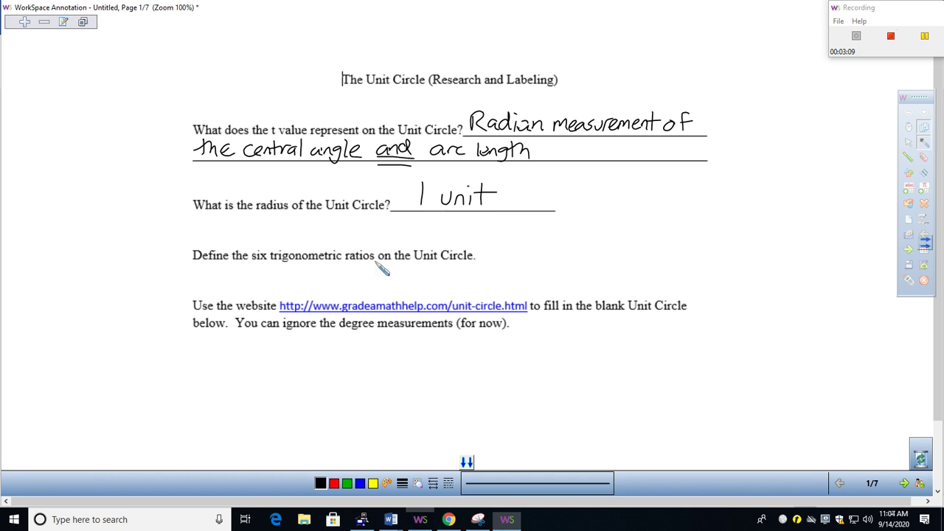
# Handwrite sin t = y with cos t = x below it.
pyautogui.moveTo(498, 239); pyautogui.dragTo(550, 245)
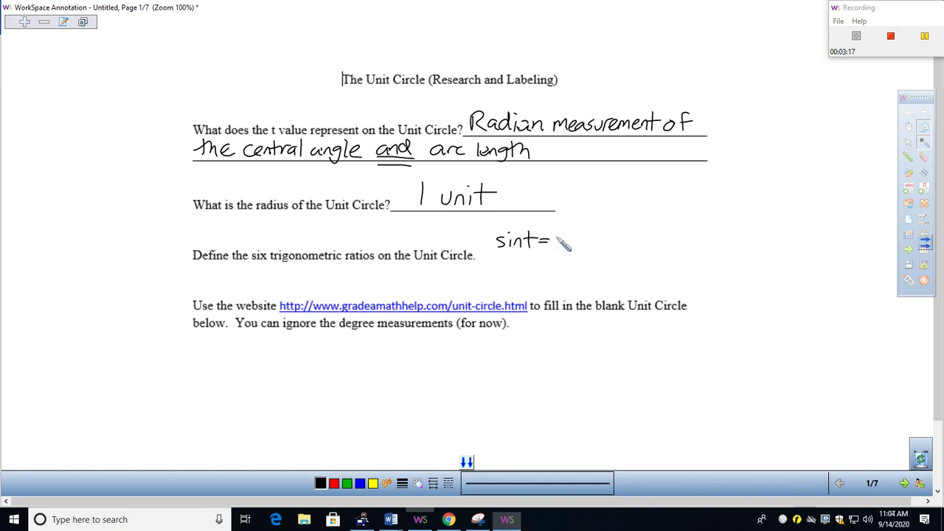
pyautogui.moveTo(555, 236); pyautogui.dragTo(559, 253)
pyautogui.moveTo(507, 258)
pyautogui.mouseDown()
pyautogui.moveTo(529, 267)
pyautogui.moveTo(527, 258)
pyautogui.moveTo(553, 258)
pyautogui.mouseUp()
pyautogui.moveTo(544, 264)
pyautogui.mouseDown()
pyautogui.moveTo(574, 270)
pyautogui.moveTo(576, 254)
pyautogui.mouseUp()
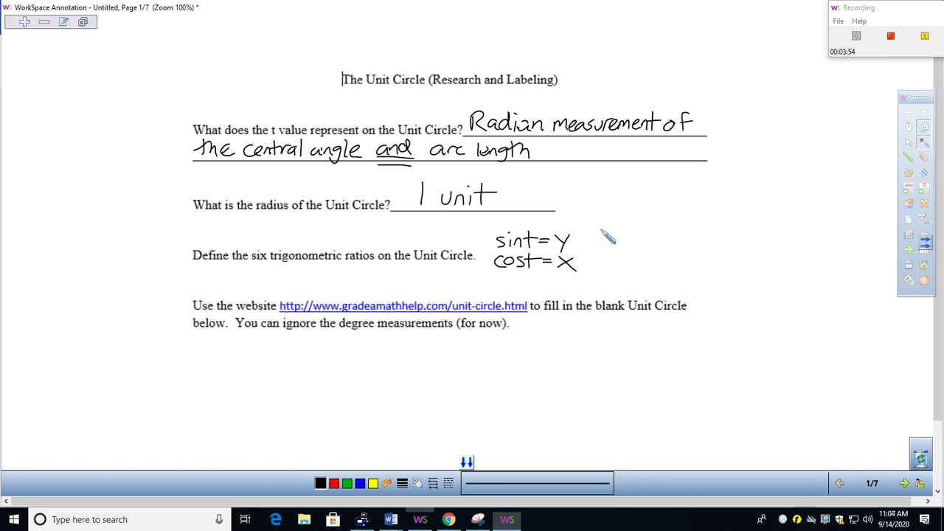
# Add tan t = y/x and csc t = 1/y in the next column.
pyautogui.moveTo(599, 228)
pyautogui.mouseDown()
pyautogui.moveTo(601, 243)
pyautogui.moveTo(607, 234)
pyautogui.moveTo(636, 243)
pyautogui.moveTo(661, 232)
pyautogui.mouseUp()
pyautogui.moveTo(651, 238); pyautogui.dragTo(662, 238)
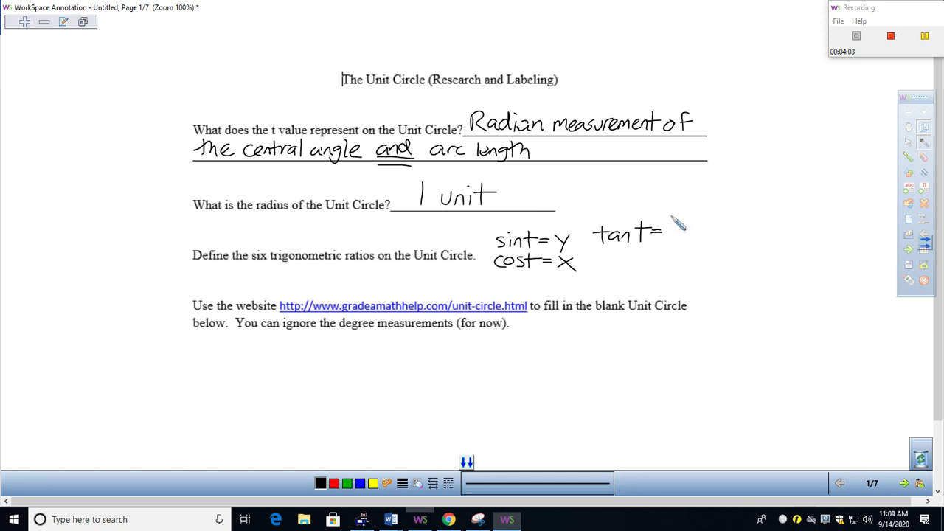
pyautogui.moveTo(671, 216)
pyautogui.mouseDown()
pyautogui.moveTo(695, 230)
pyautogui.moveTo(689, 250)
pyautogui.moveTo(673, 249)
pyautogui.mouseUp()
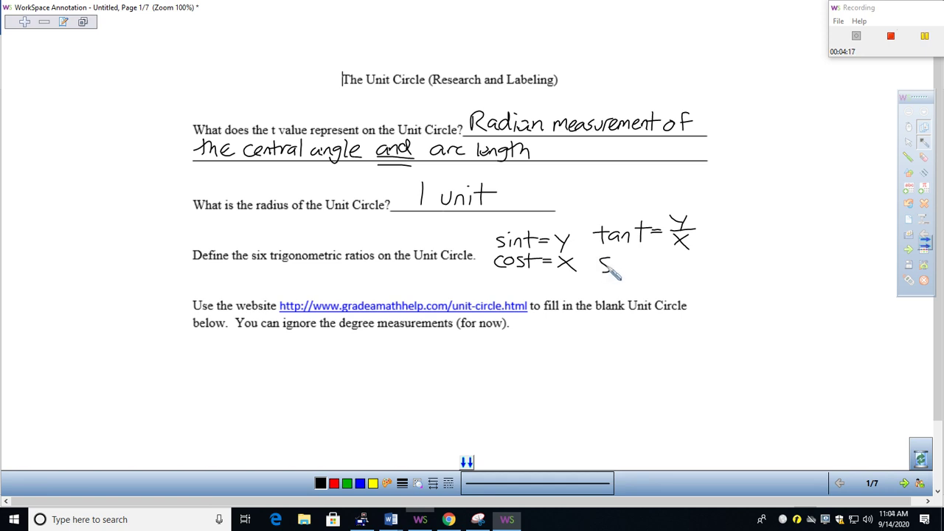
pyautogui.moveTo(604, 258)
pyautogui.mouseDown()
pyautogui.moveTo(602, 272)
pyautogui.moveTo(638, 274)
pyautogui.moveTo(649, 260)
pyautogui.mouseUp()
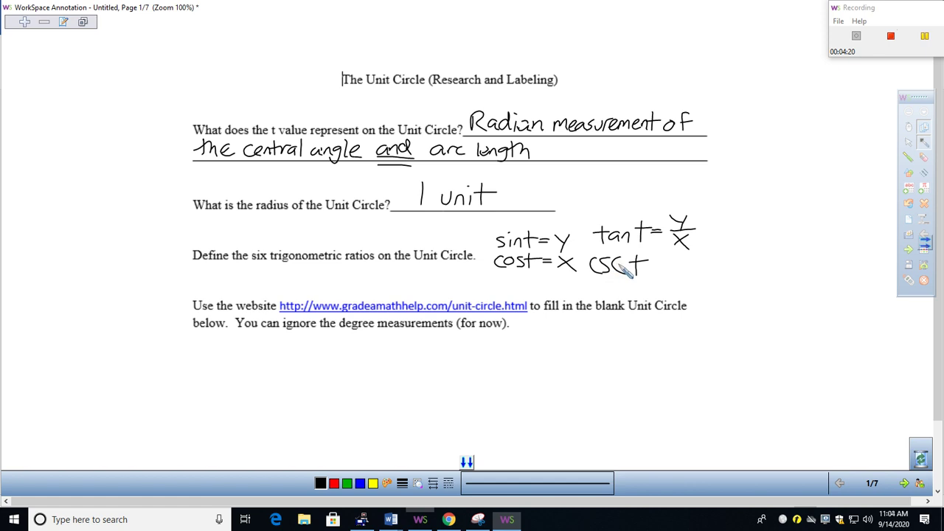
pyautogui.moveTo(654, 262)
pyautogui.mouseDown()
pyautogui.moveTo(669, 261)
pyautogui.moveTo(680, 289)
pyautogui.mouseUp()
pyautogui.moveTo(690, 267); pyautogui.dragTo(673, 267)
# Add sec t = 1/x and cot t = x/y in the last column.
pyautogui.moveTo(729, 228)
pyautogui.mouseDown()
pyautogui.moveTo(720, 240)
pyautogui.moveTo(740, 232)
pyautogui.moveTo(737, 241)
pyautogui.moveTo(758, 241)
pyautogui.moveTo(763, 229)
pyautogui.moveTo(797, 220)
pyautogui.moveTo(807, 223)
pyautogui.moveTo(804, 240)
pyautogui.mouseUp()
pyautogui.moveTo(804, 229); pyautogui.dragTo(791, 240)
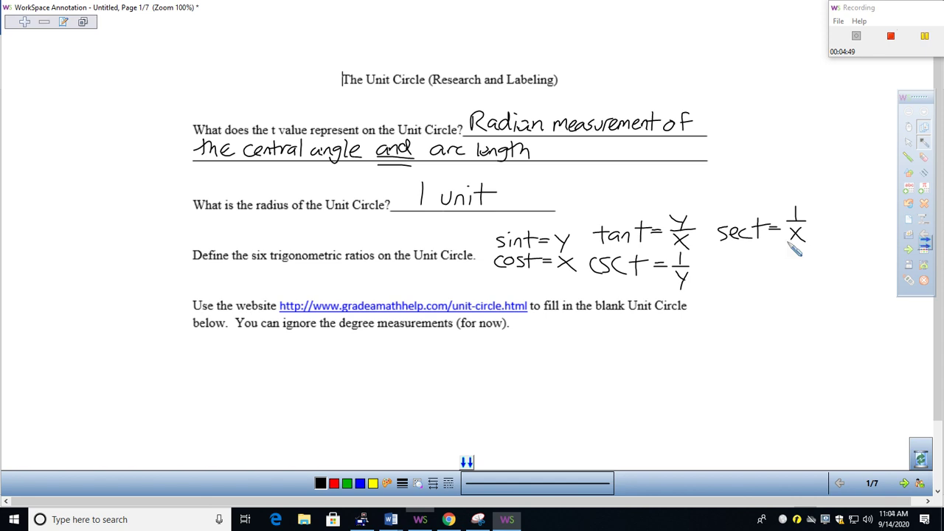
pyautogui.moveTo(732, 262); pyautogui.dragTo(723, 273)
pyautogui.moveTo(738, 263)
pyautogui.mouseDown()
pyautogui.moveTo(733, 271)
pyautogui.moveTo(751, 271)
pyautogui.mouseUp()
pyautogui.moveTo(744, 262)
pyautogui.mouseDown()
pyautogui.moveTo(767, 271)
pyautogui.moveTo(788, 258)
pyautogui.mouseUp()
pyautogui.moveTo(779, 264)
pyautogui.mouseDown()
pyautogui.moveTo(809, 264)
pyautogui.moveTo(802, 256)
pyautogui.moveTo(807, 277)
pyautogui.mouseUp()
pyautogui.moveTo(814, 267); pyautogui.dragTo(808, 289)
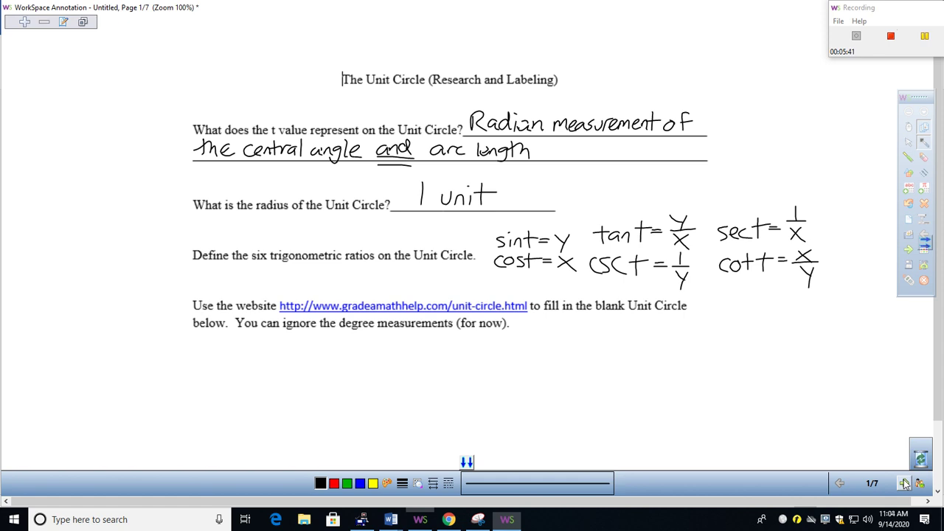
pyautogui.click(905, 484)
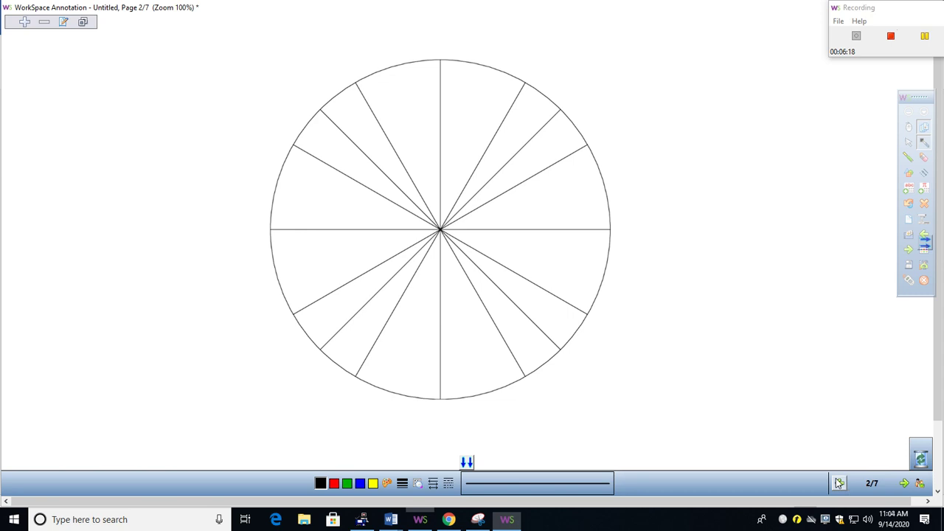
pyautogui.click(839, 484)
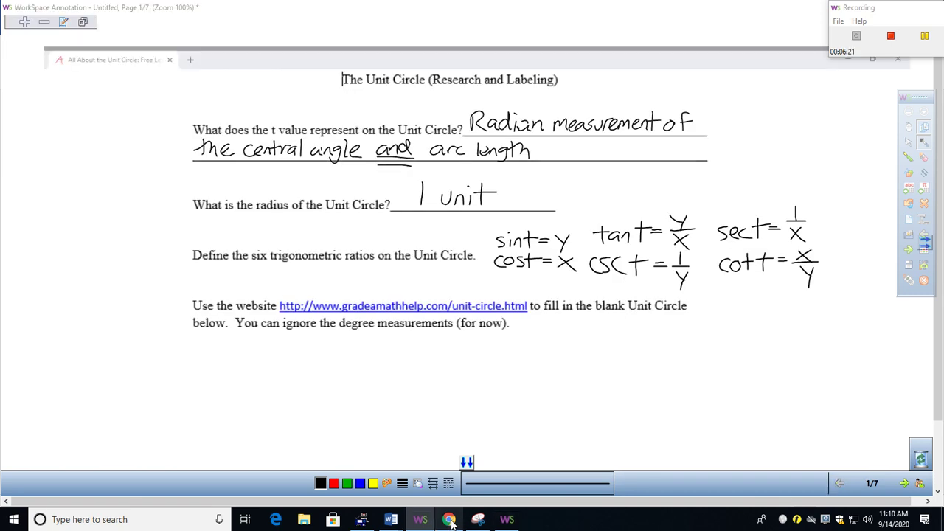
# Show the gradeamathhelp.com unit-circle page in Chrome from the taskbar.
pyautogui.click(449, 520)
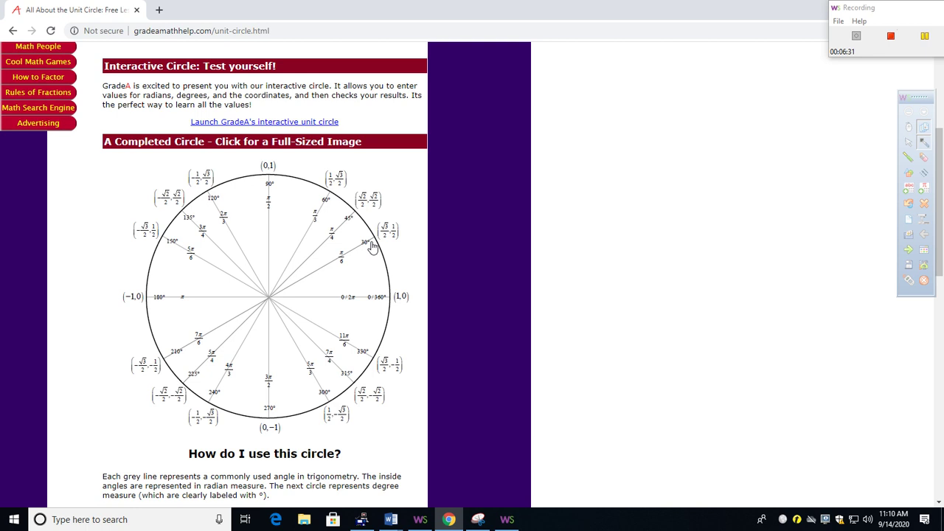
# Back in WorkSpace on page 2, handwrite t=π/6 along the blank circle's 30° radius.
pyautogui.click(422, 521)
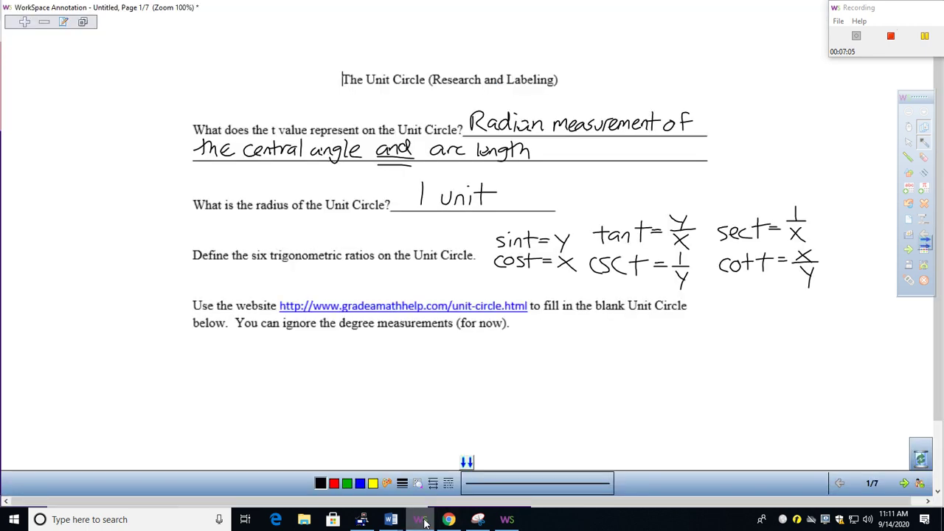
pyautogui.click(905, 483)
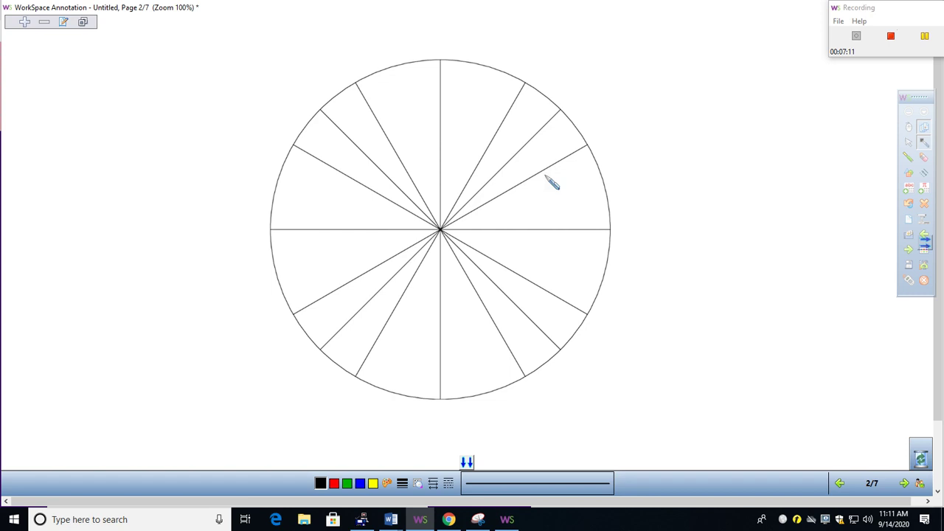
pyautogui.moveTo(498, 181)
pyautogui.mouseDown()
pyautogui.moveTo(493, 193)
pyautogui.moveTo(506, 182)
pyautogui.mouseUp()
pyautogui.moveTo(498, 189); pyautogui.dragTo(508, 186)
pyautogui.moveTo(510, 170); pyautogui.dragTo(526, 177)
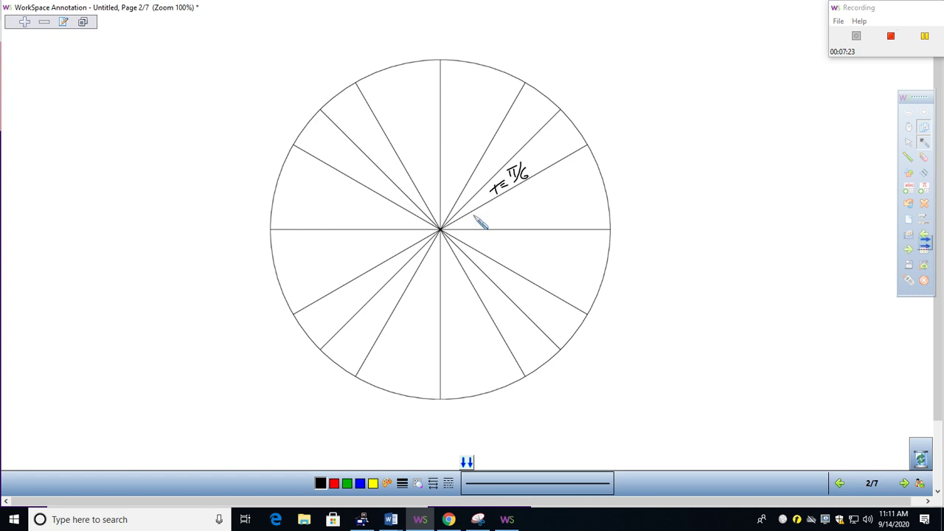
# Write (30°) after the t=π/6 label on the radius.
pyautogui.moveTo(537, 155)
pyautogui.mouseDown()
pyautogui.moveTo(534, 169)
pyautogui.moveTo(546, 166)
pyautogui.moveTo(551, 147)
pyautogui.moveTo(559, 159)
pyautogui.mouseUp()
pyautogui.click(541, 157)
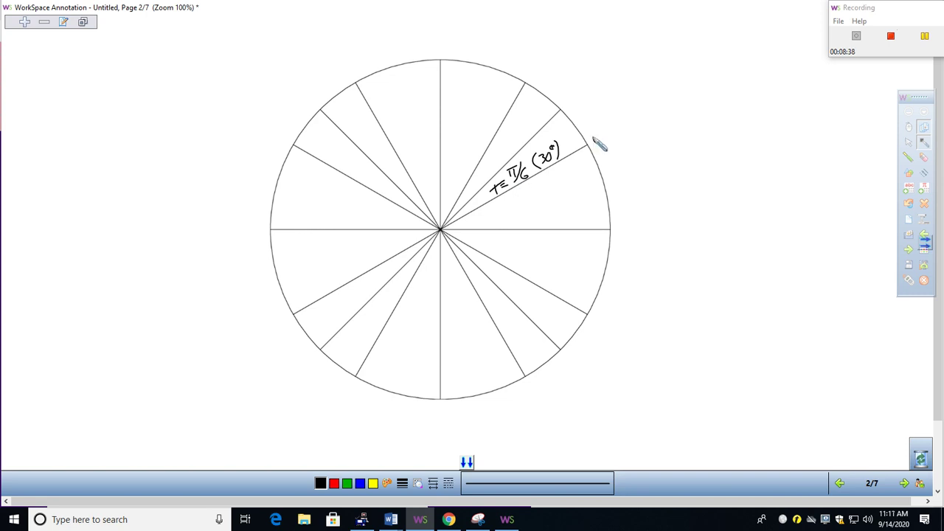
# Write the coordinates (√3/2, 1/2) just outside the circle at the 30° point.
pyautogui.moveTo(603, 124); pyautogui.dragTo(599, 144)
pyautogui.moveTo(660, 118)
pyautogui.mouseDown()
pyautogui.moveTo(608, 127)
pyautogui.moveTo(623, 123)
pyautogui.moveTo(623, 148)
pyautogui.mouseUp()
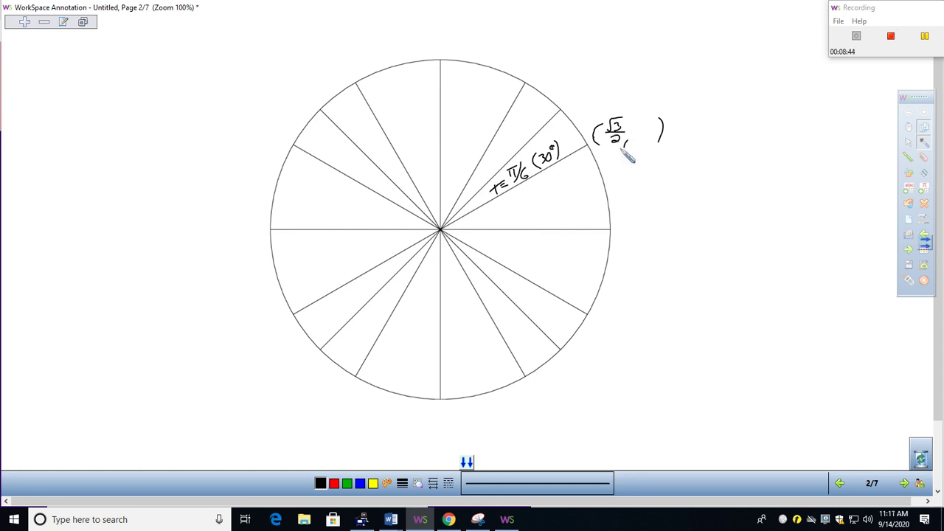
pyautogui.moveTo(643, 119); pyautogui.dragTo(650, 143)
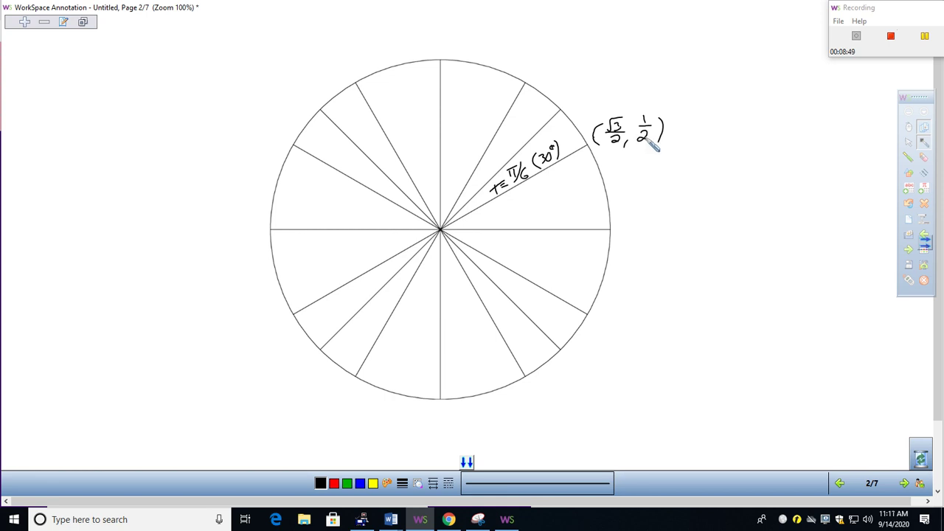